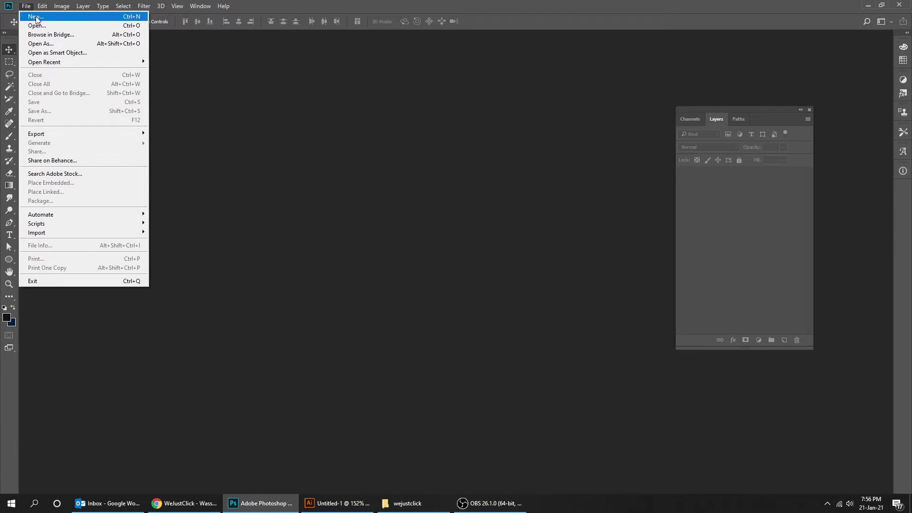
# - Create a new 100 × 100 px document in RGB Color
pyautogui.click(36, 17)
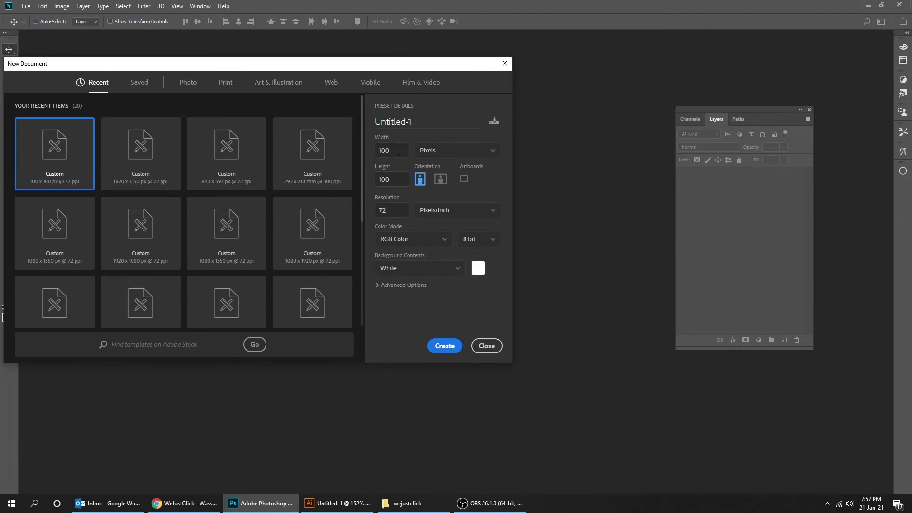
pyautogui.write('100')
pyautogui.press('Tab')
pyautogui.write('100')
pyautogui.click(412, 240)
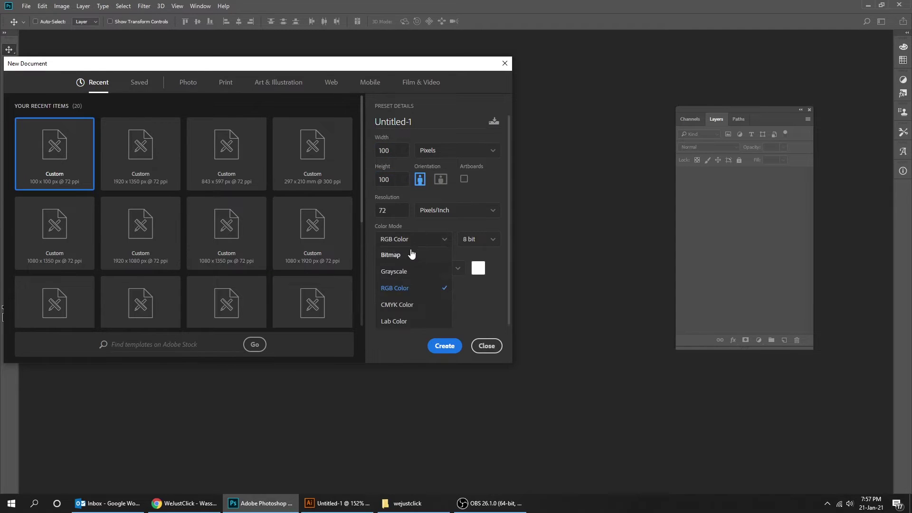
pyautogui.click(400, 287)
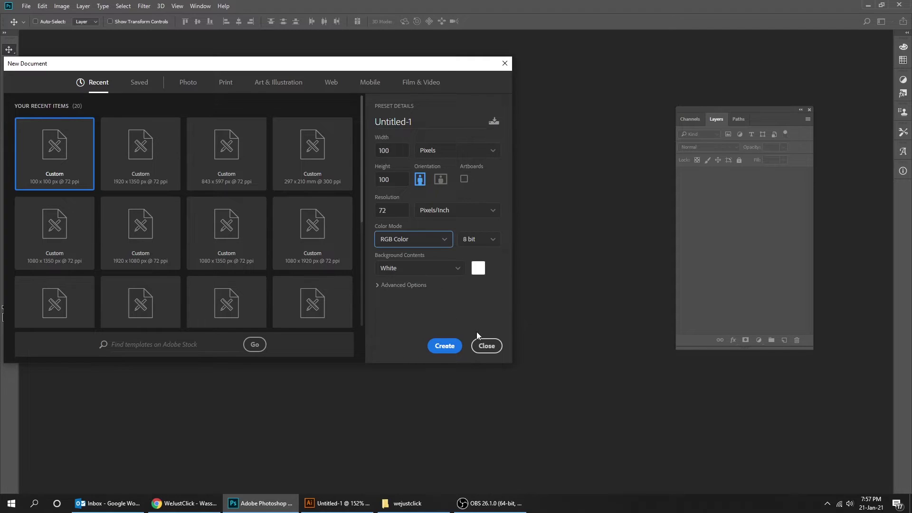
pyautogui.click(451, 347)
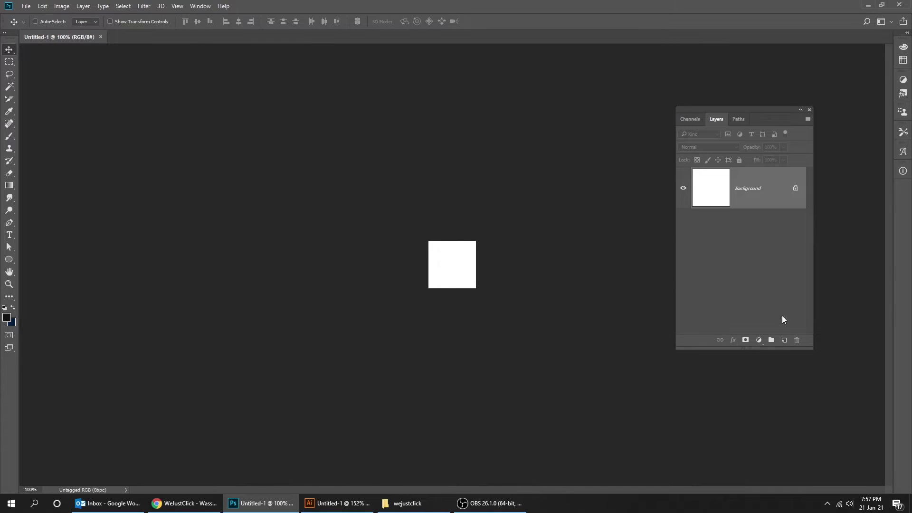
# - Add transparent Layer 1, delete the white Background layer, and zoom in to 300%
pyautogui.click(783, 340)
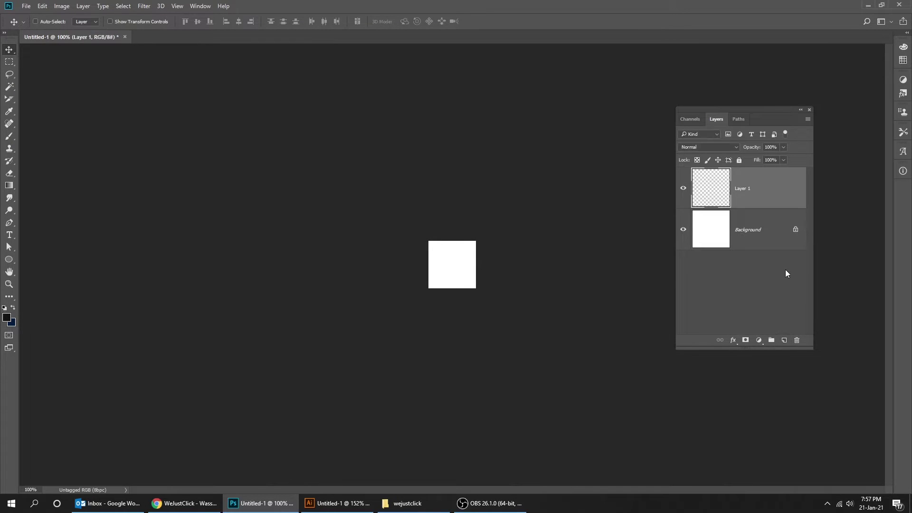
pyautogui.click(767, 235)
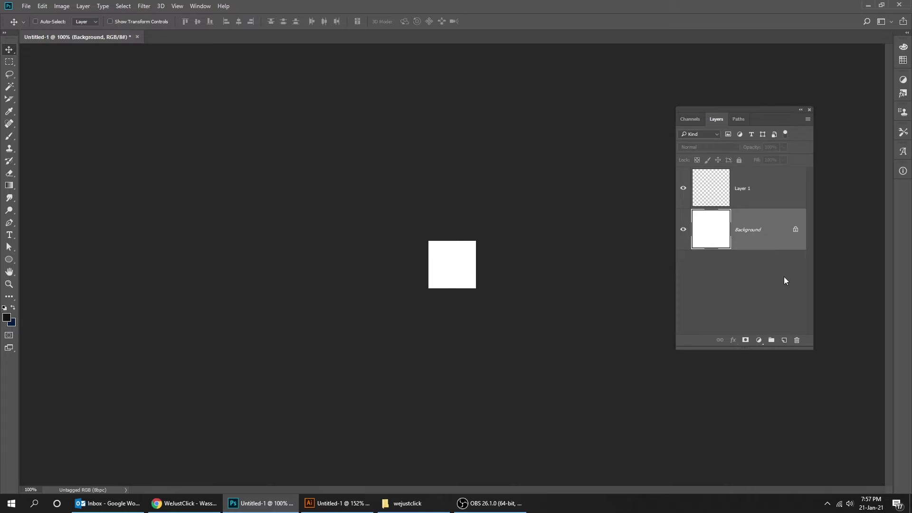
pyautogui.click(797, 340)
pyautogui.press('ctrl')
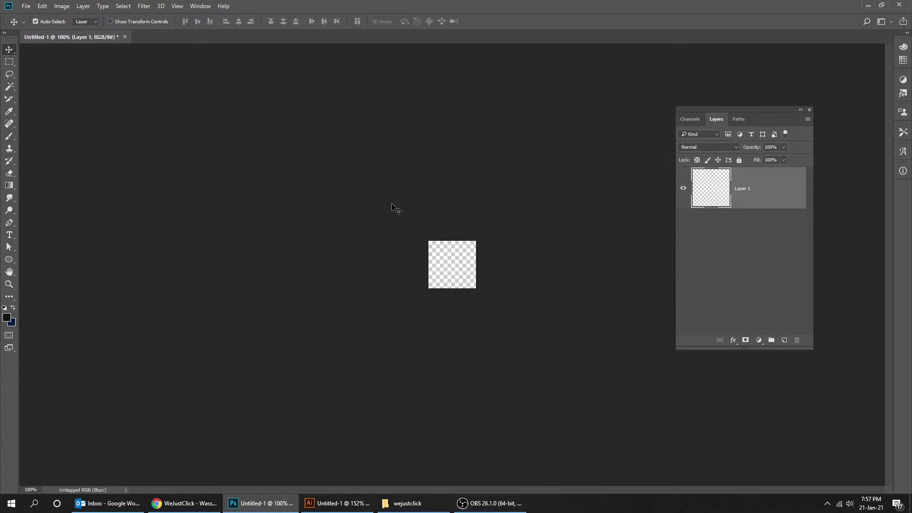
pyautogui.hotkey('ctrl', '+')
pyautogui.hotkey('ctrl', '+')
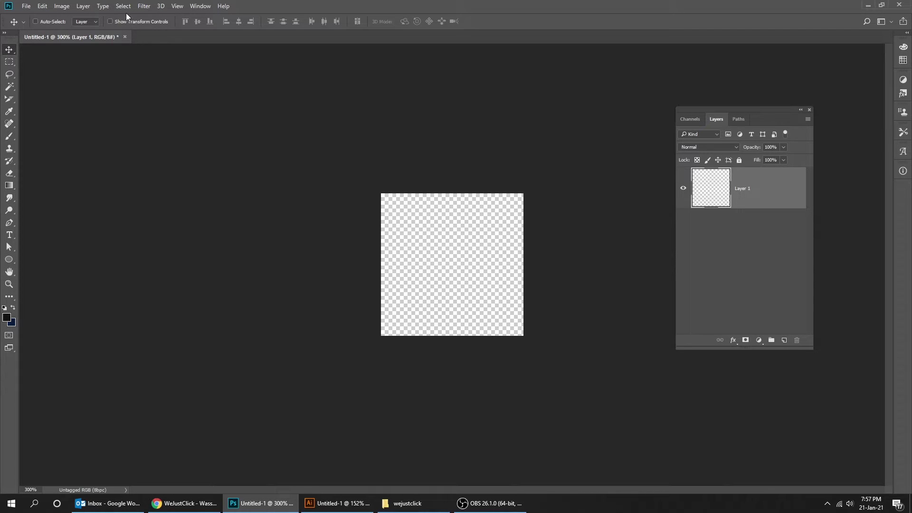
# - Select the whole canvas and start Transform Selection to reveal its centre point
pyautogui.click(125, 6)
pyautogui.click(130, 19)
pyautogui.click(9, 62)
pyautogui.rightClick(440, 280)
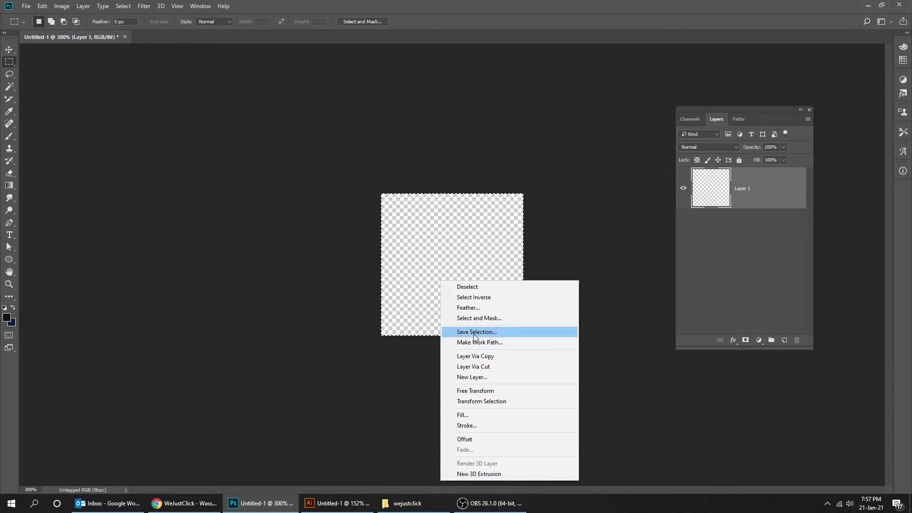
pyautogui.click(491, 401)
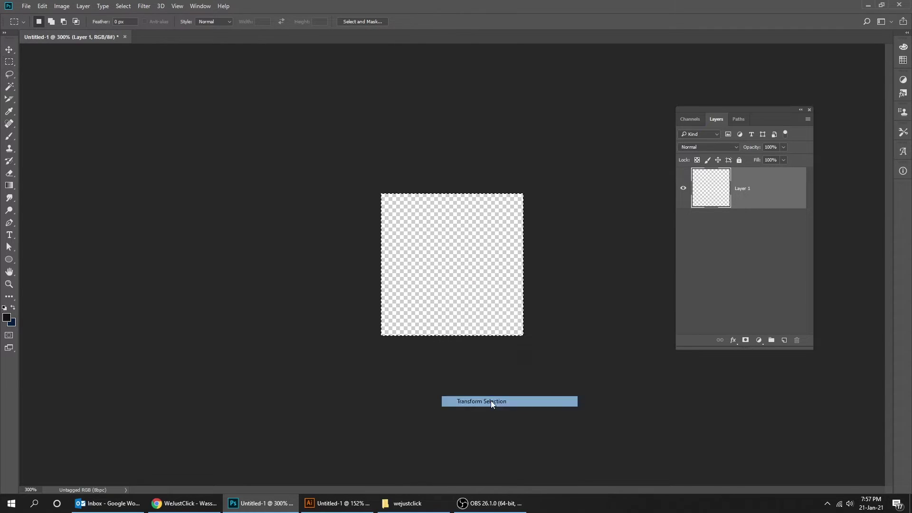
# - Show rulers and place vertical and horizontal guides crossing at the canvas centre
pyautogui.click(177, 6)
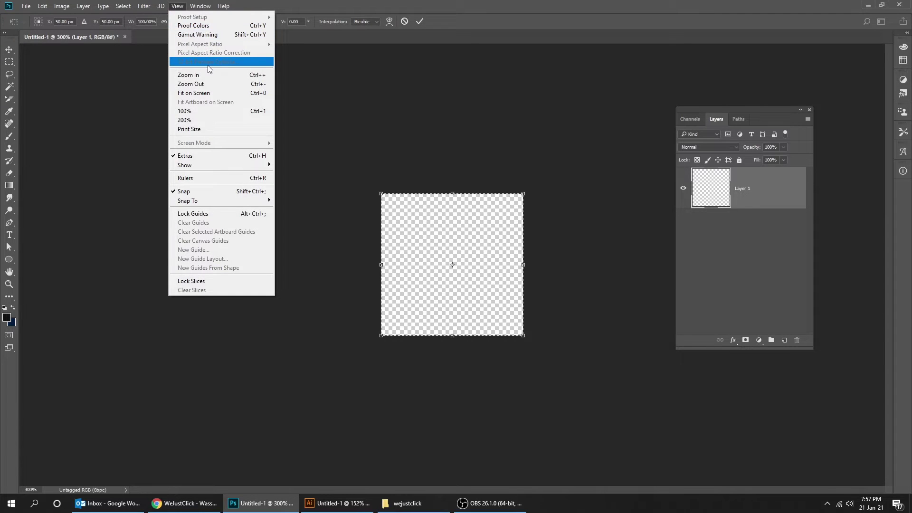
pyautogui.click(214, 178)
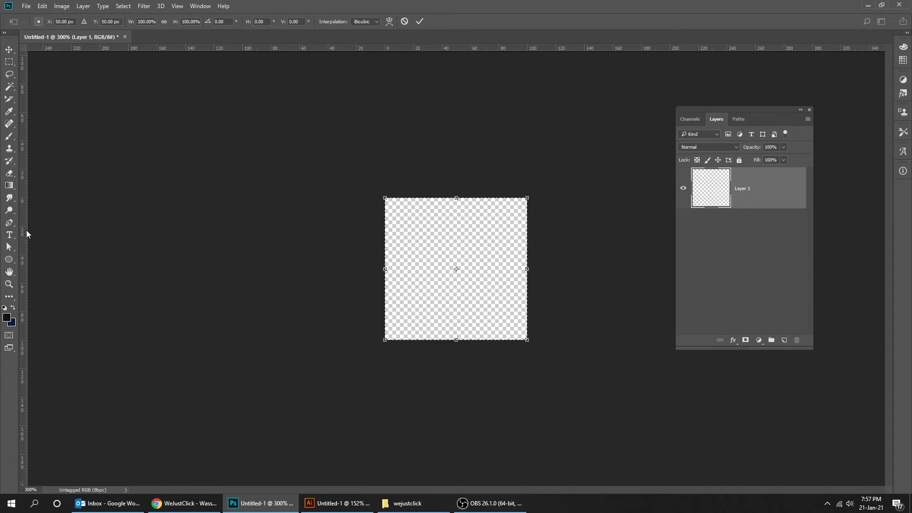
pyautogui.moveTo(26, 230); pyautogui.dragTo(456, 269)
pyautogui.moveTo(514, 50); pyautogui.dragTo(538, 269)
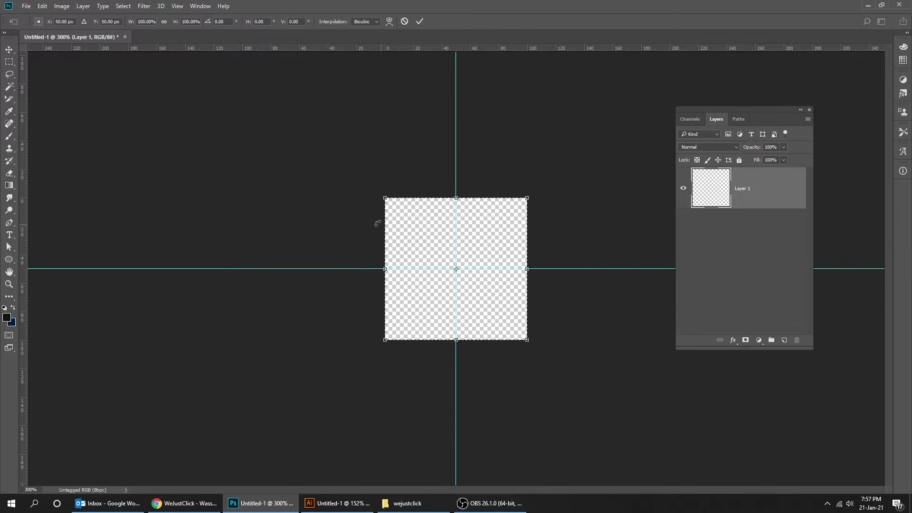
pyautogui.press('Return')
pyautogui.press('m')
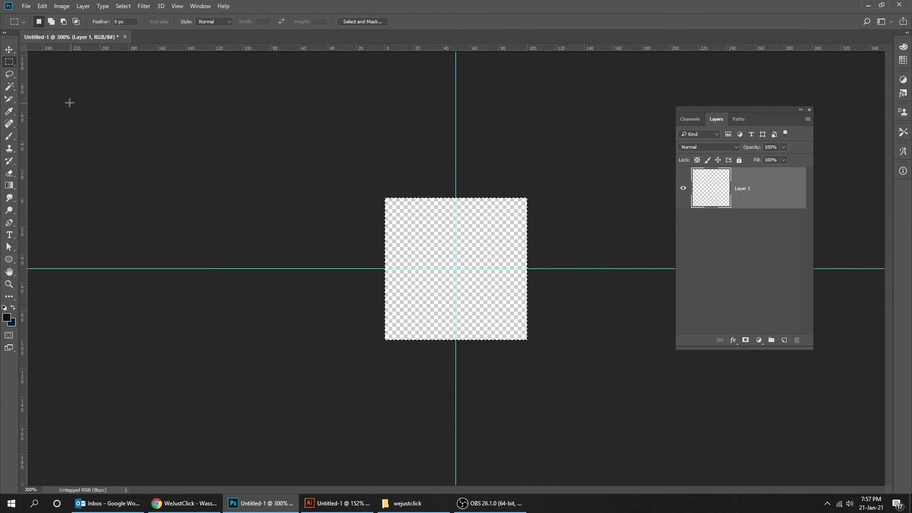
# - Deselect the canvas, pick the Ellipse tool, and set the foreground colour to #373737
pyautogui.click(123, 6)
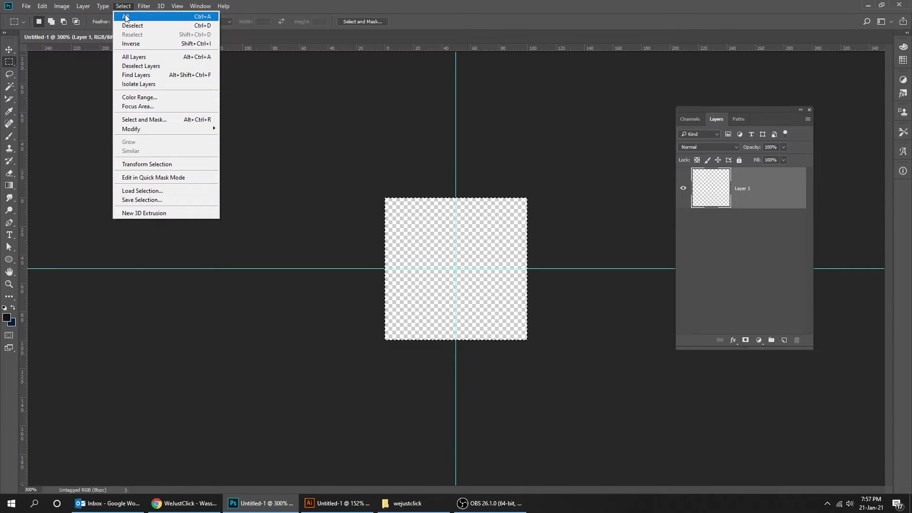
pyautogui.click(129, 25)
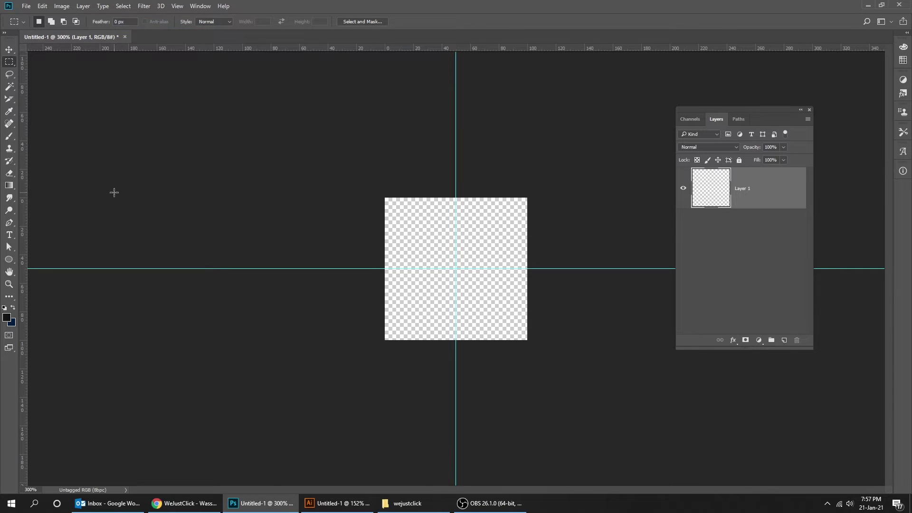
pyautogui.click(10, 261)
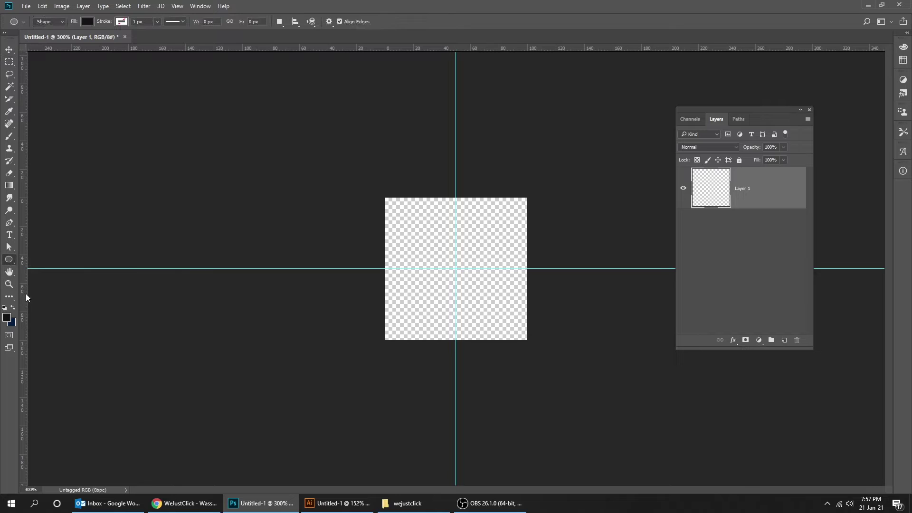
pyautogui.click(7, 318)
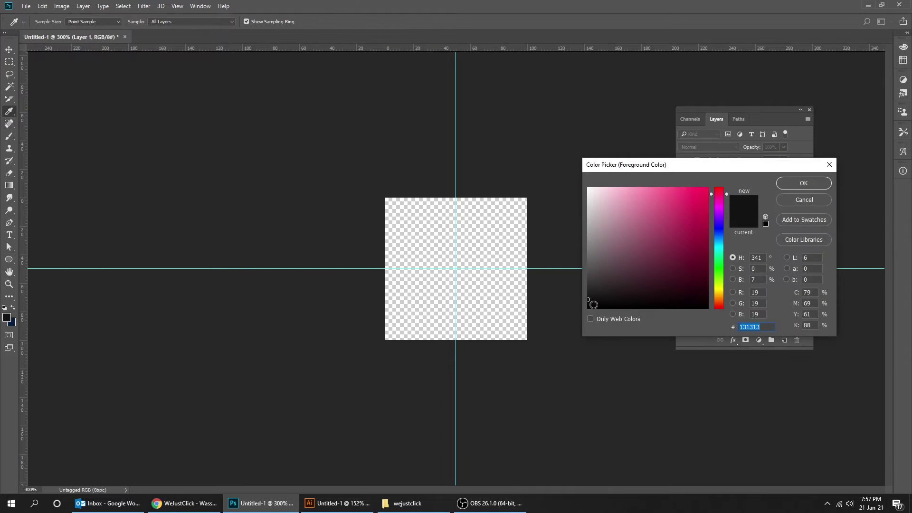
pyautogui.moveTo(592, 299); pyautogui.dragTo(578, 282)
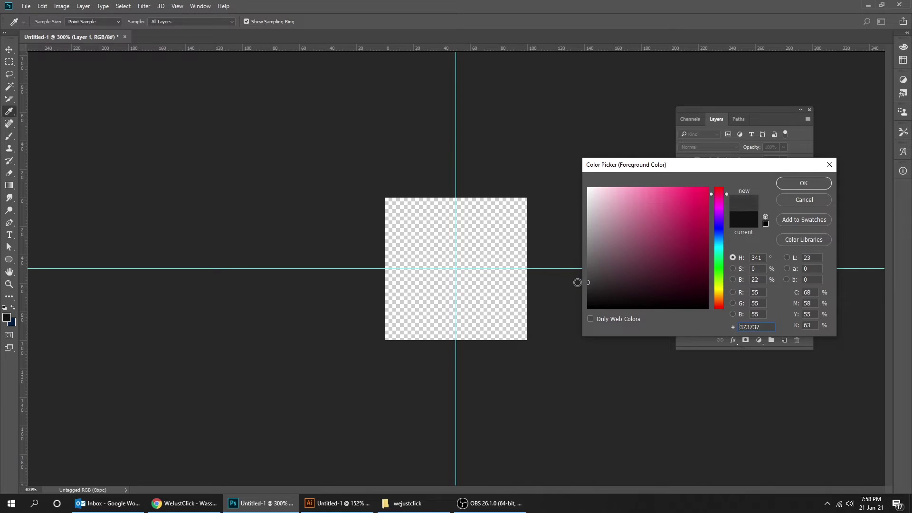
pyautogui.click(817, 183)
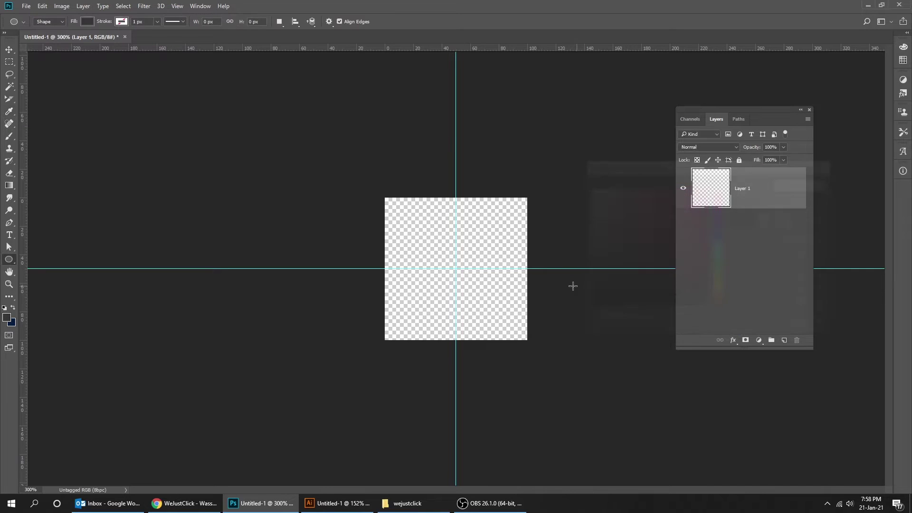
# - Create a 15 × 15 px ellipse at the guide intersection and close Properties
pyautogui.click(456, 268)
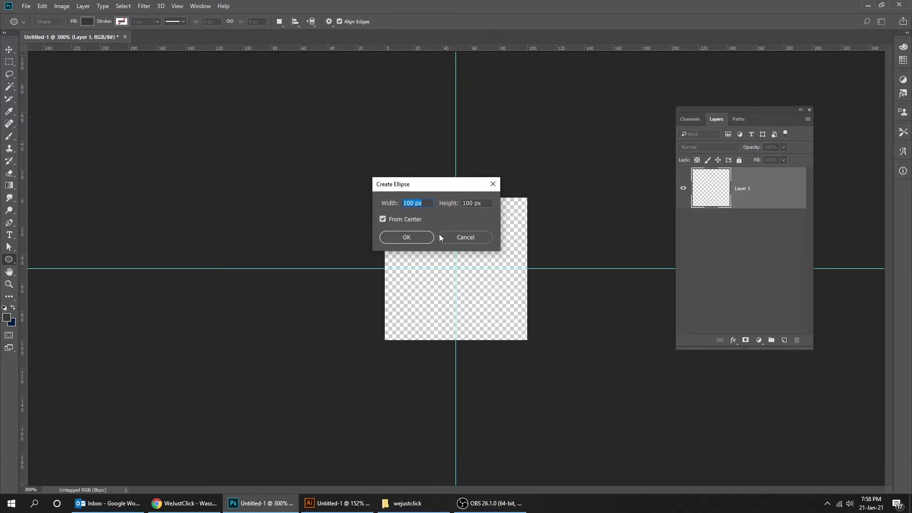
pyautogui.write('15')
pyautogui.press('Tab')
pyautogui.write('1')
pyautogui.click(409, 239)
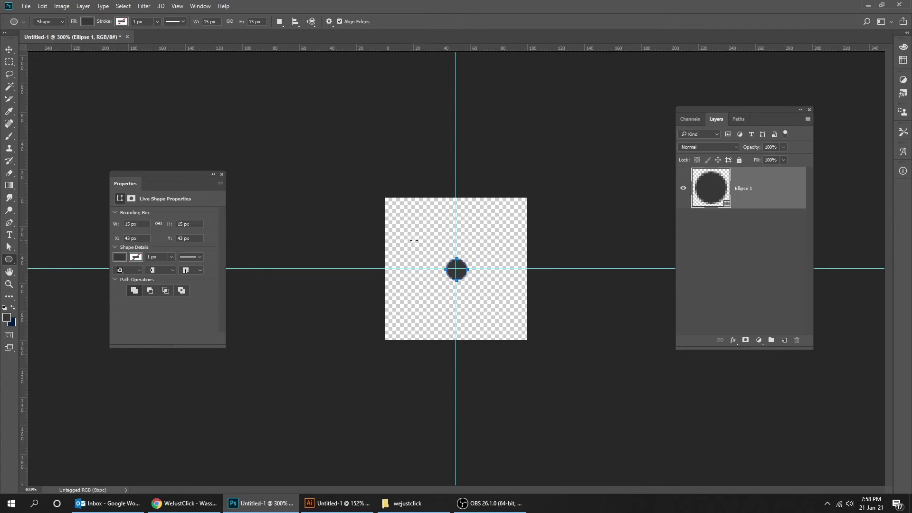
pyautogui.click(222, 174)
# - Zoom to 500% and snap the circle centred on the guide crossing
pyautogui.click(9, 50)
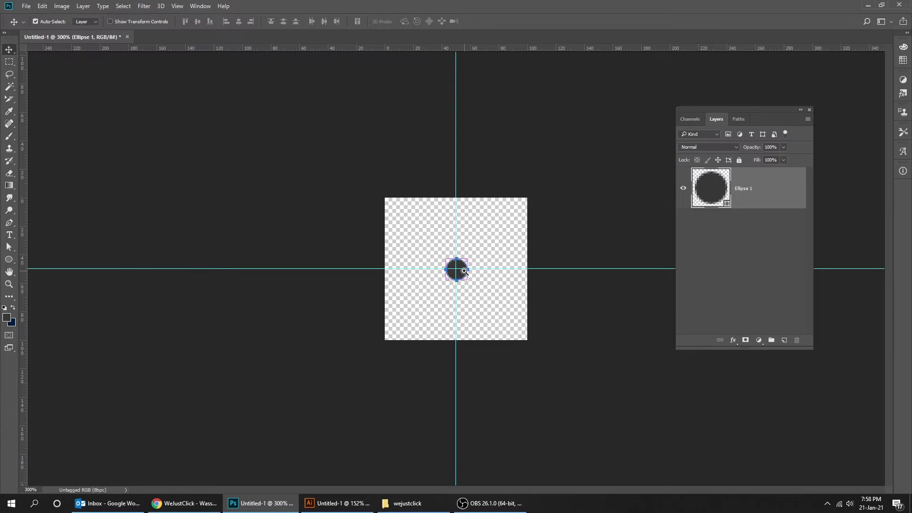
pyautogui.hotkey('ctrl', '+')
pyautogui.hotkey('ctrl', '+')
pyautogui.moveTo(464, 277); pyautogui.dragTo(465, 274)
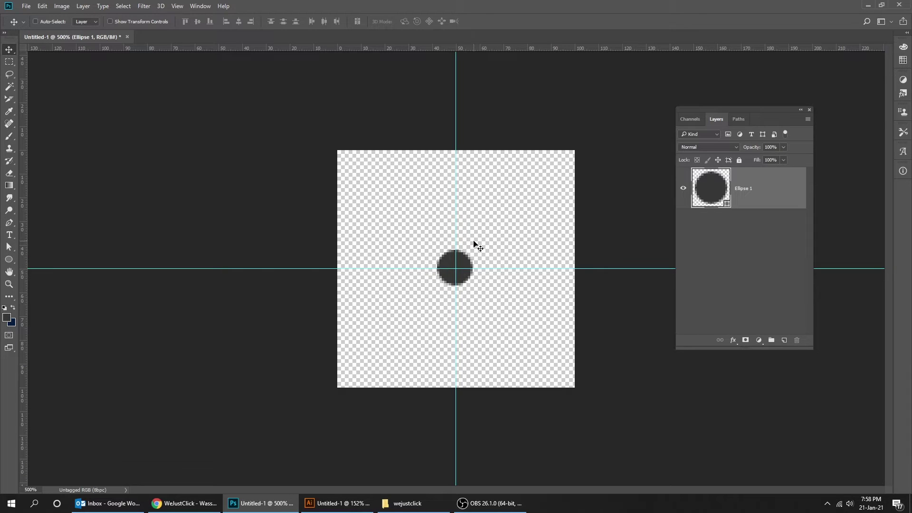
# - Duplicate Ellipse 1 and apply a +50 px horizontal and vertical wrap-around Offset as a smart filter
pyautogui.moveTo(782, 201); pyautogui.dragTo(784, 339)
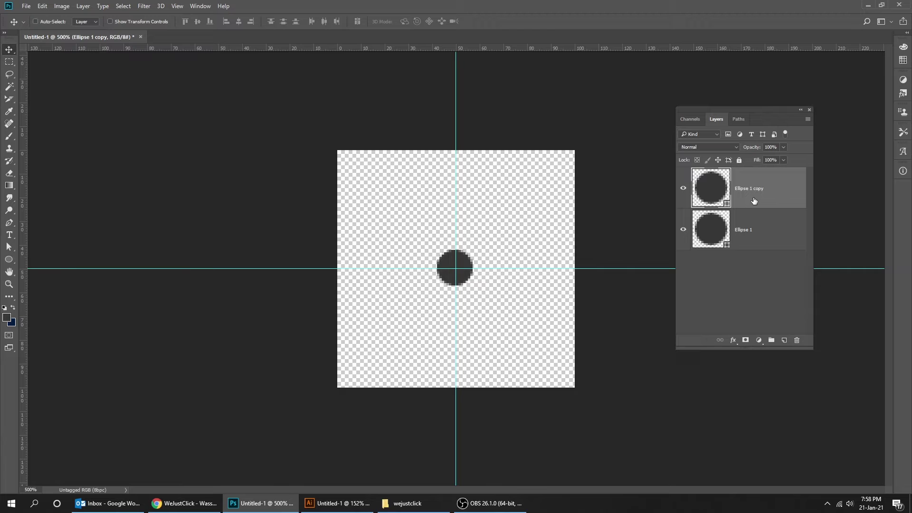
pyautogui.click(144, 6)
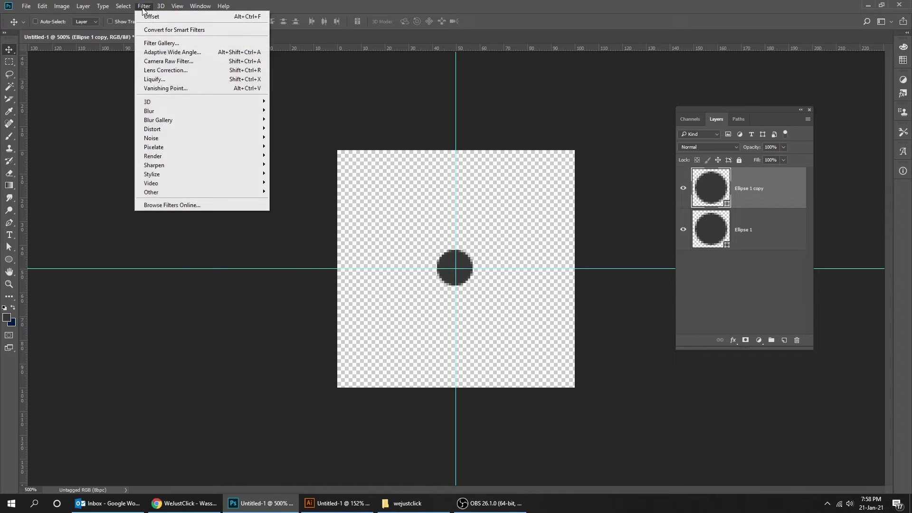
pyautogui.moveTo(190, 193)
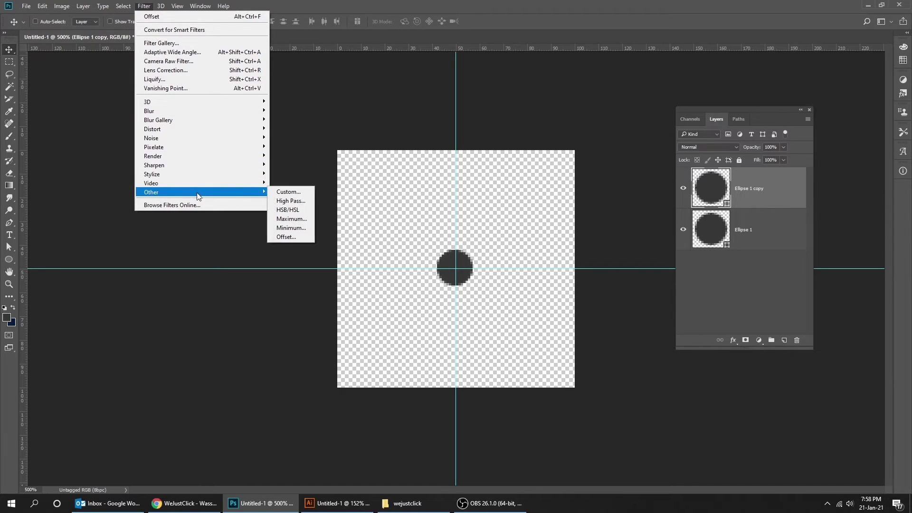
pyautogui.click(286, 238)
pyautogui.click(417, 190)
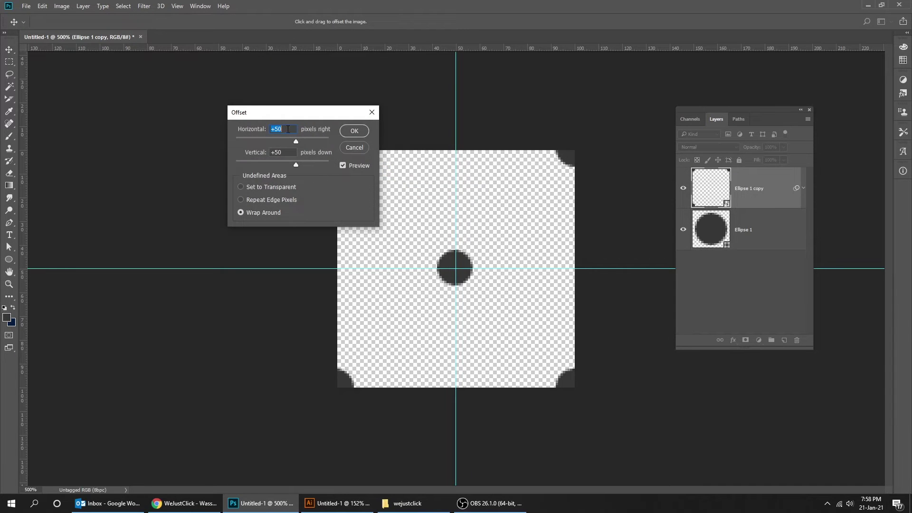
pyautogui.write('5')
pyautogui.press('Tab')
pyautogui.write('50')
pyautogui.click(362, 134)
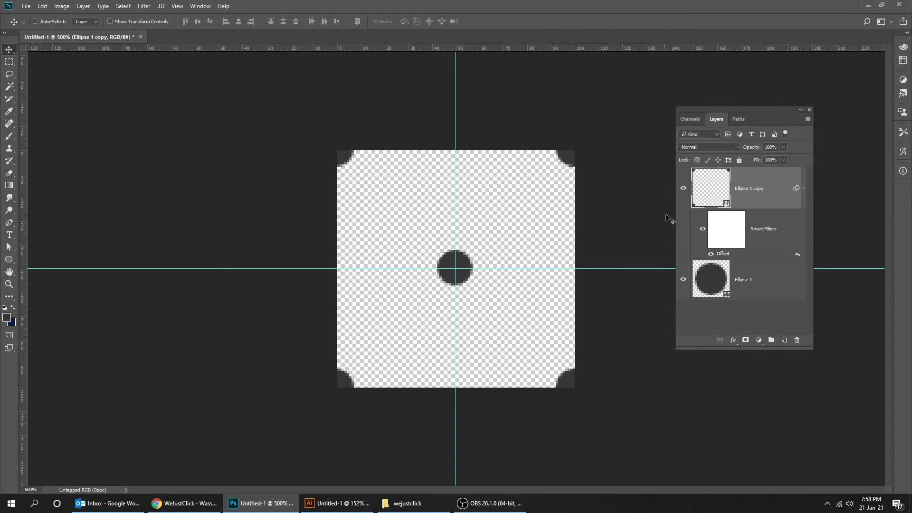
pyautogui.click(804, 190)
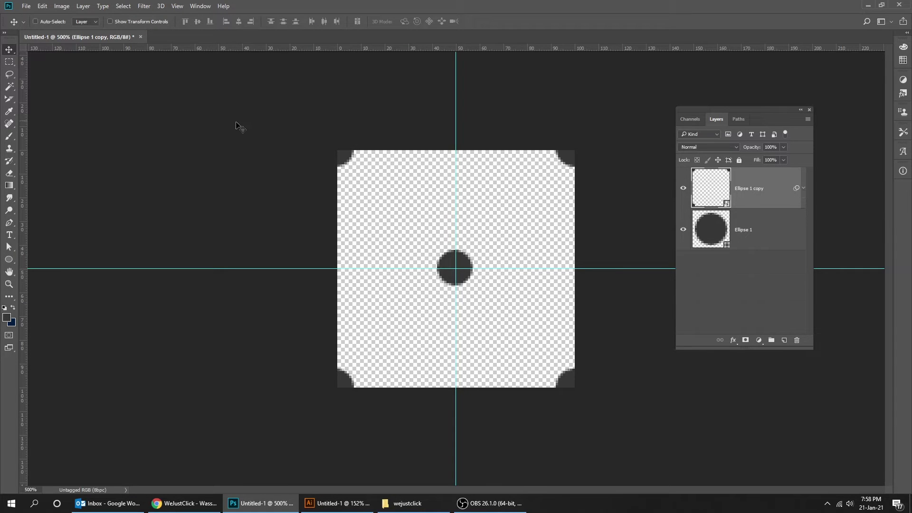
# - Define the dot tile as a pattern named 'Polka dot pattern'
pyautogui.click(42, 6)
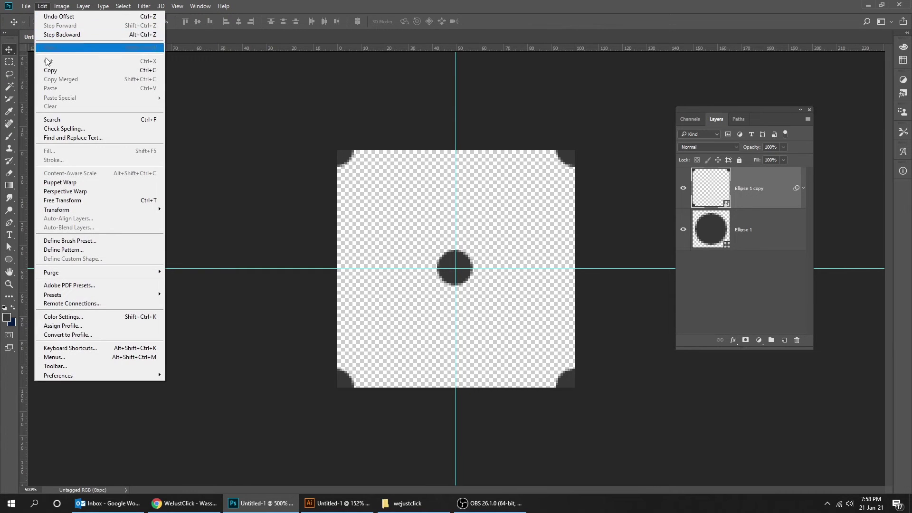
pyautogui.click(87, 250)
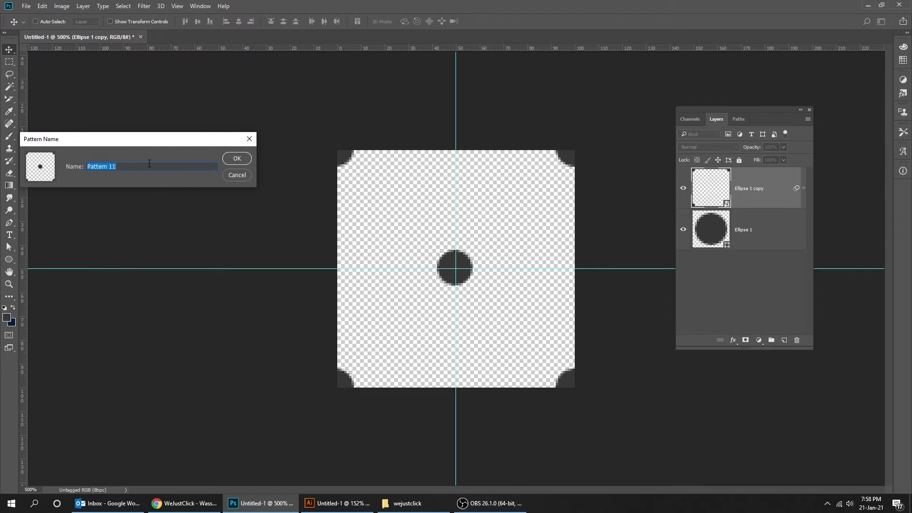
pyautogui.write('Polka dot pattern in adobe photoshop')
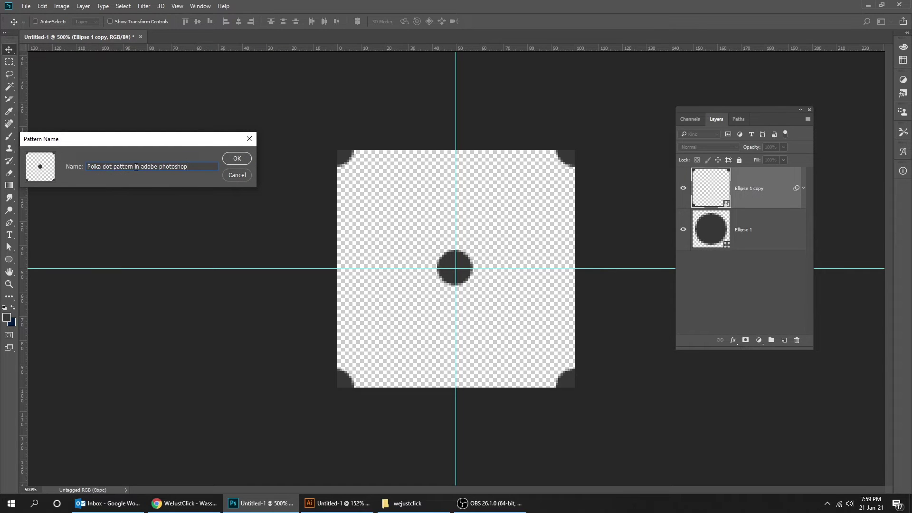
pyautogui.moveTo(135, 166); pyautogui.dragTo(197, 166)
pyautogui.press('BackSpace')
pyautogui.click(235, 160)
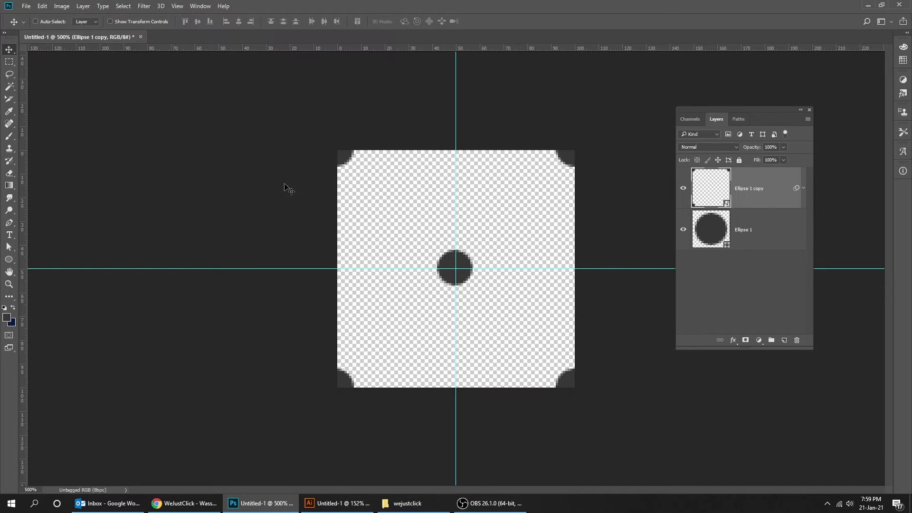
# - Close the tile document without saving and create a new 1920 × 1080 px document
pyautogui.click(141, 37)
pyautogui.click(452, 190)
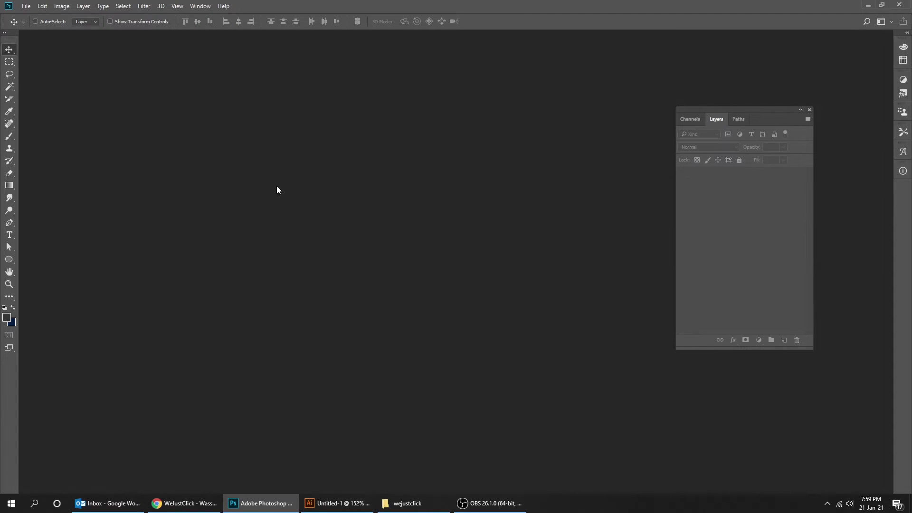
pyautogui.click(27, 7)
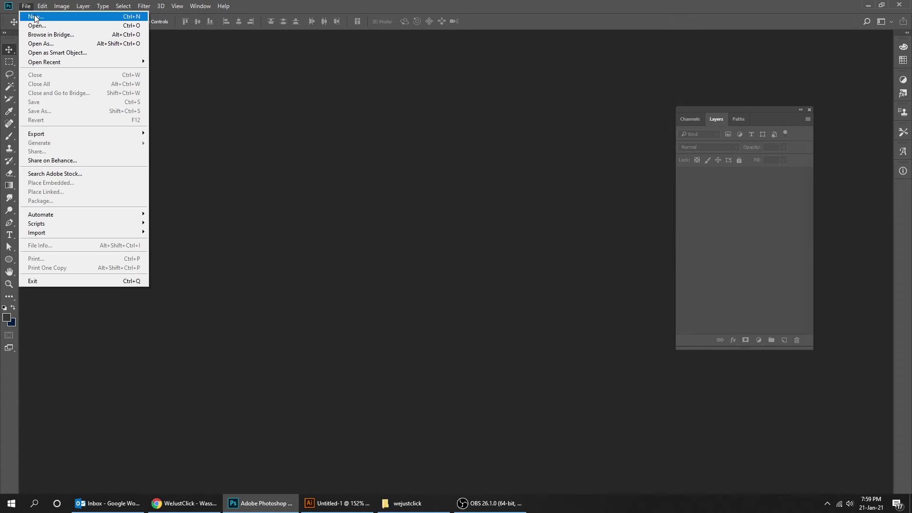
pyautogui.click(34, 17)
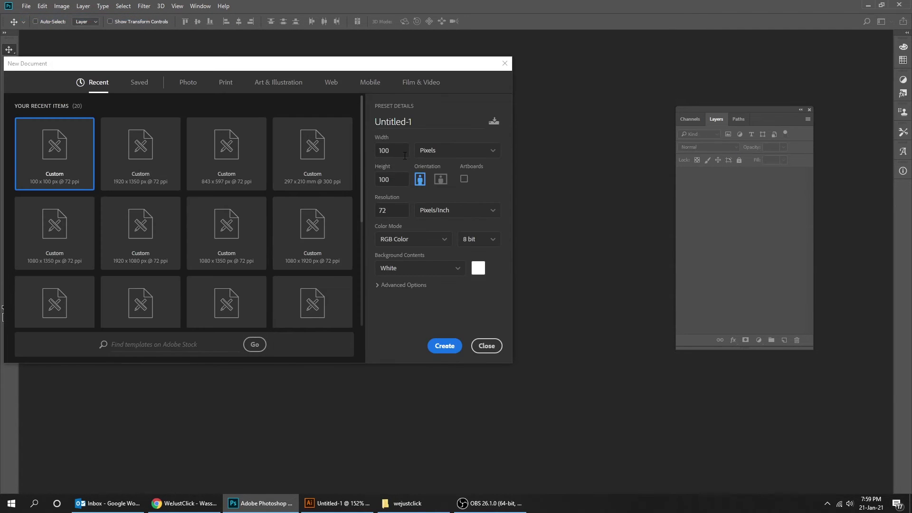
pyautogui.write('1920')
pyautogui.press('Tab')
pyautogui.write('1080')
pyautogui.click(443, 346)
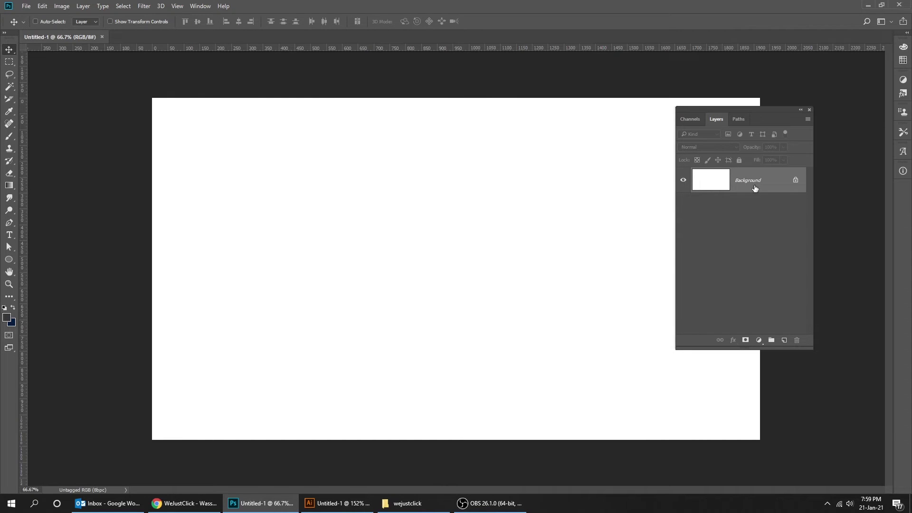
# - Unlock the Background as Layer 0 and add a Pattern Overlay using the polka-dot pattern
pyautogui.click(796, 182)
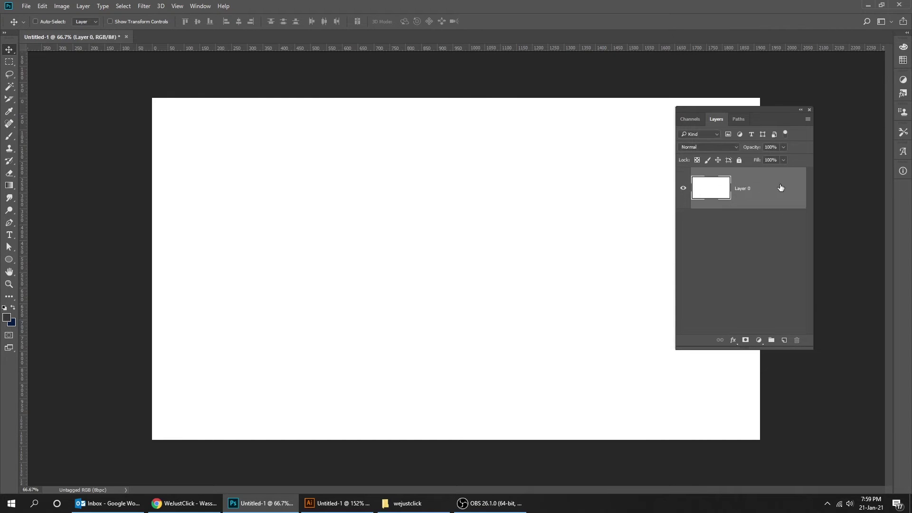
pyautogui.click(733, 341)
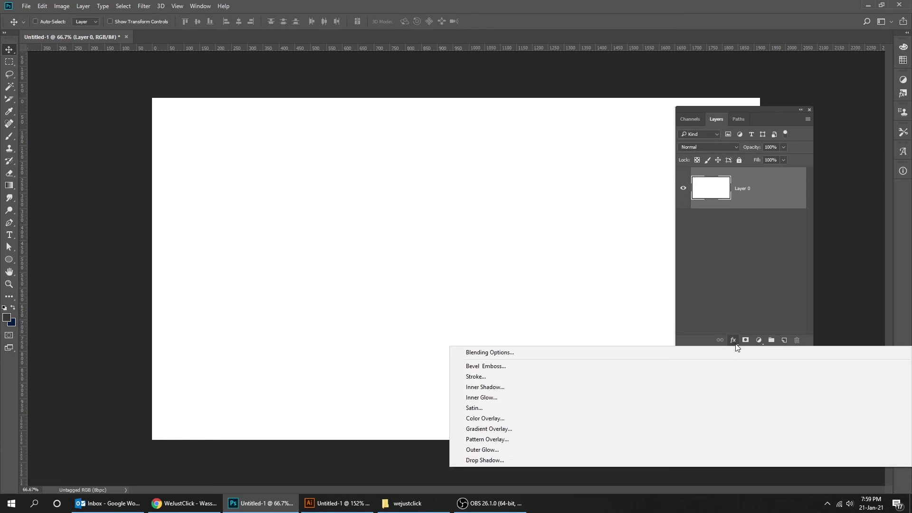
pyautogui.click(711, 434)
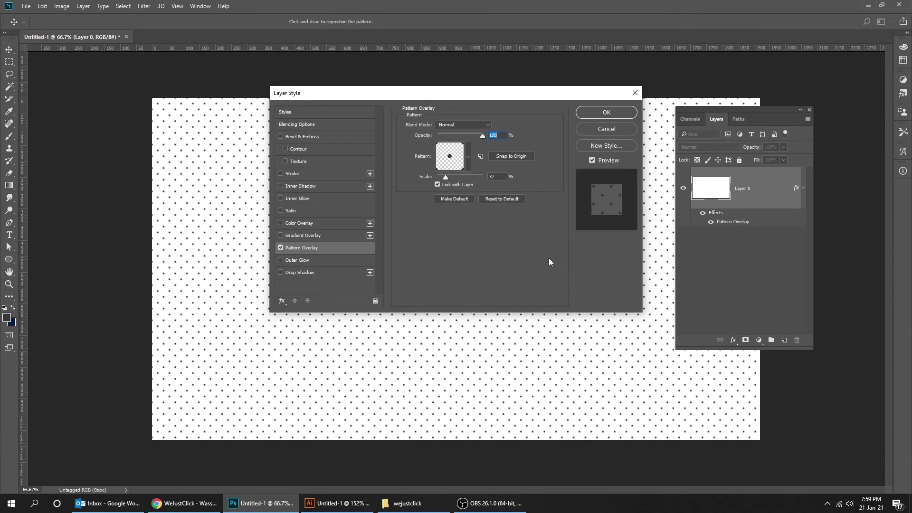
pyautogui.click(466, 159)
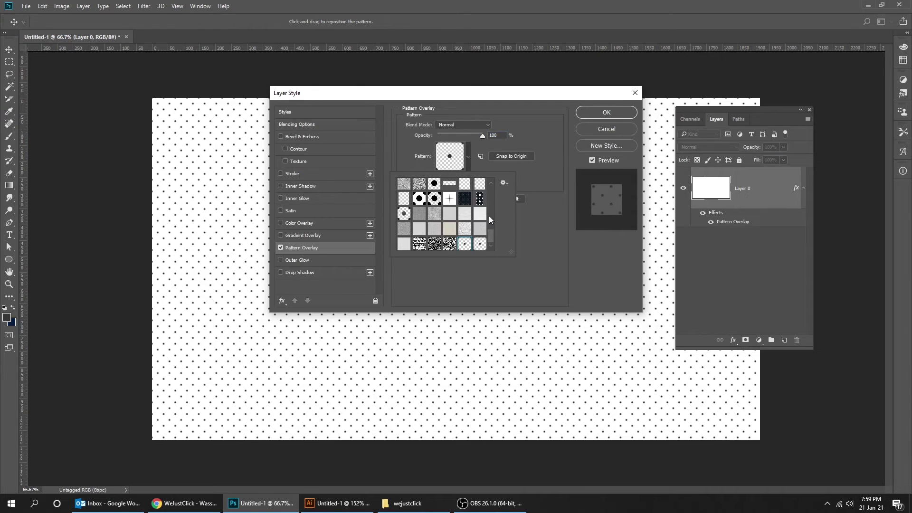
pyautogui.click(480, 246)
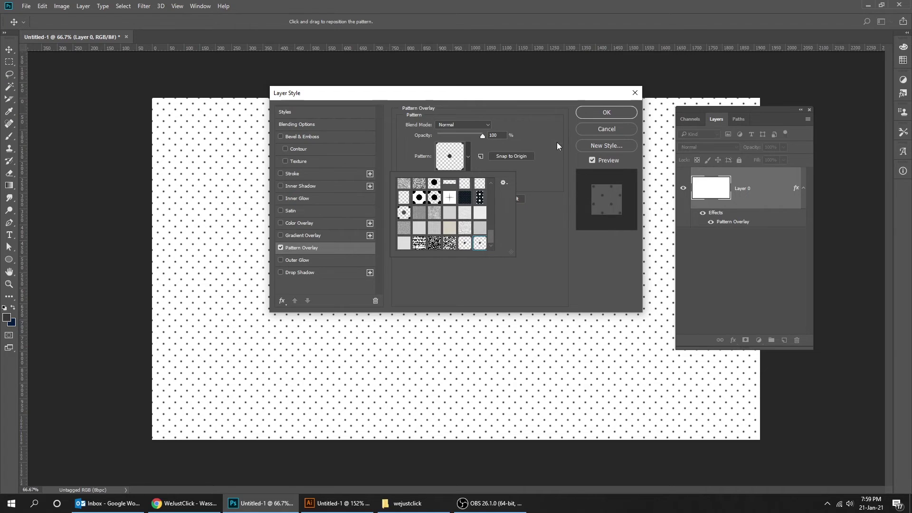
pyautogui.click(600, 113)
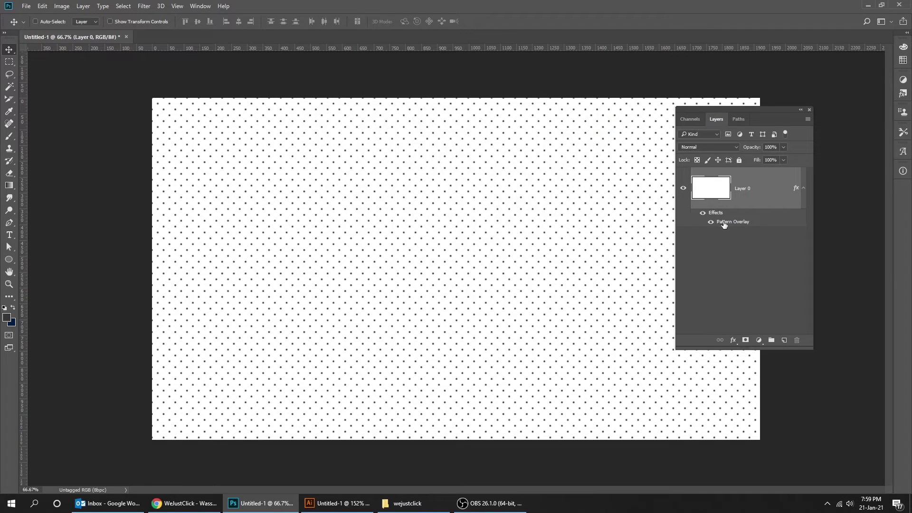
# - Reduce the Pattern Overlay scale so the dots appear smaller
pyautogui.doubleClick(683, 223)
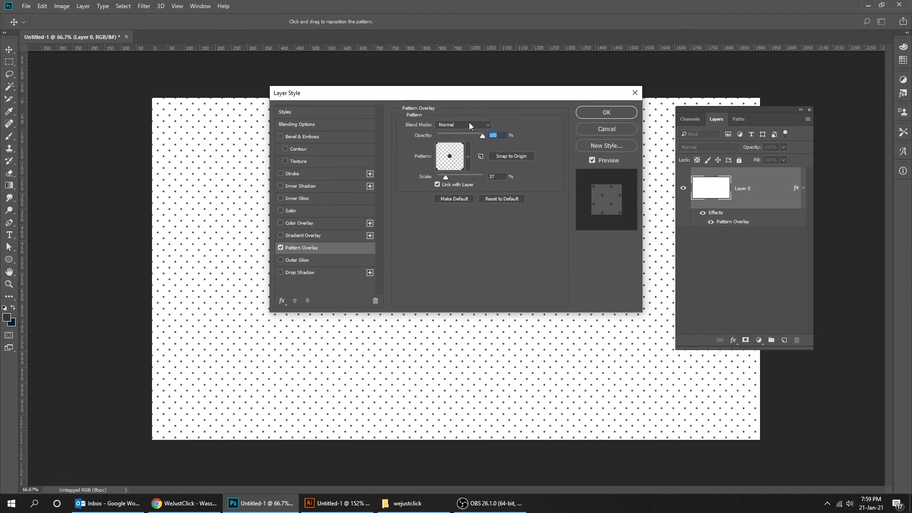
pyautogui.moveTo(446, 178)
pyautogui.mouseDown()
pyautogui.moveTo(456, 177)
pyautogui.moveTo(443, 175)
pyautogui.mouseUp()
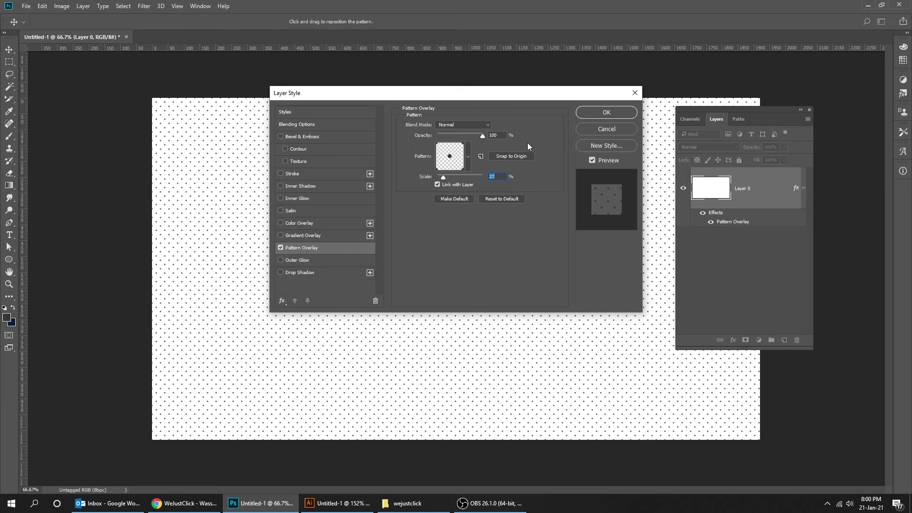
pyautogui.click(594, 112)
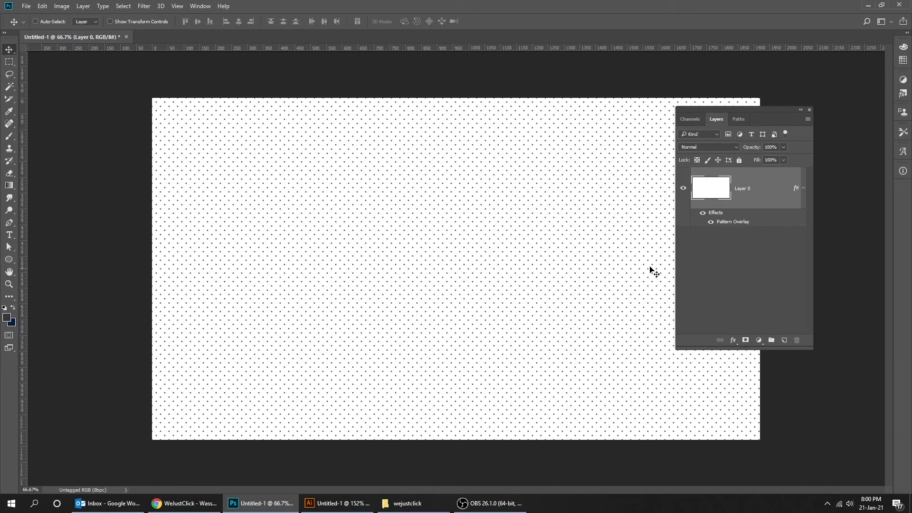
# - Add a new layer, hide Layer 0's pattern overlay effect, and select the Rectangle Tool
pyautogui.click(778, 343)
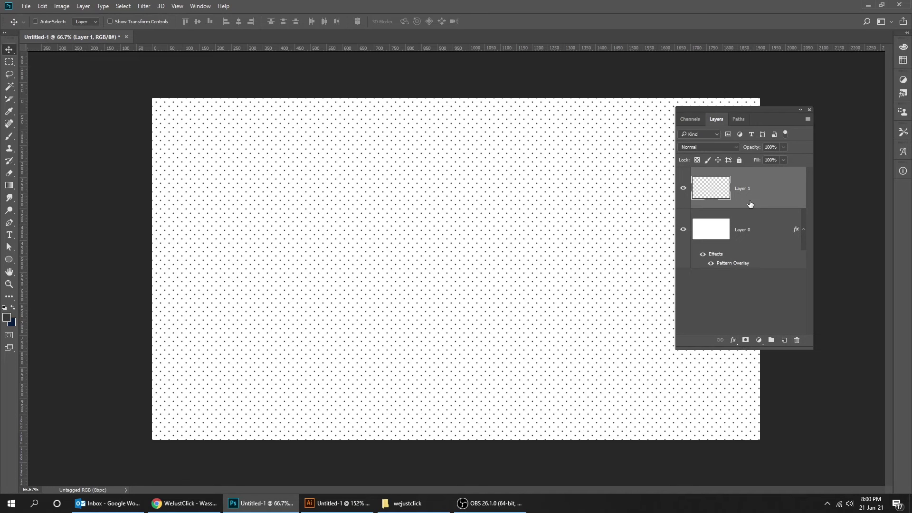
pyautogui.click(703, 256)
pyautogui.click(10, 261)
pyautogui.rightClick(10, 263)
pyautogui.click(41, 263)
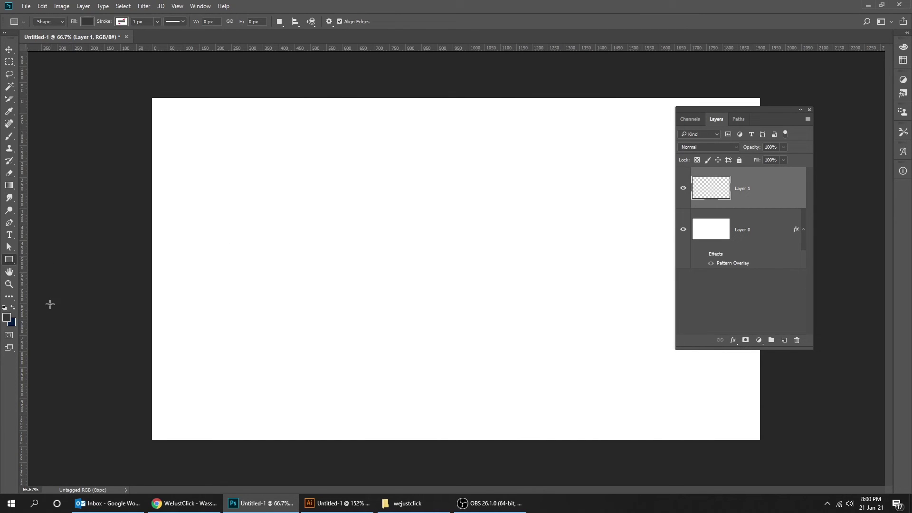
# - Set the foreground colour to bright blue #0b51b1
pyautogui.click(12, 308)
pyautogui.click(6, 317)
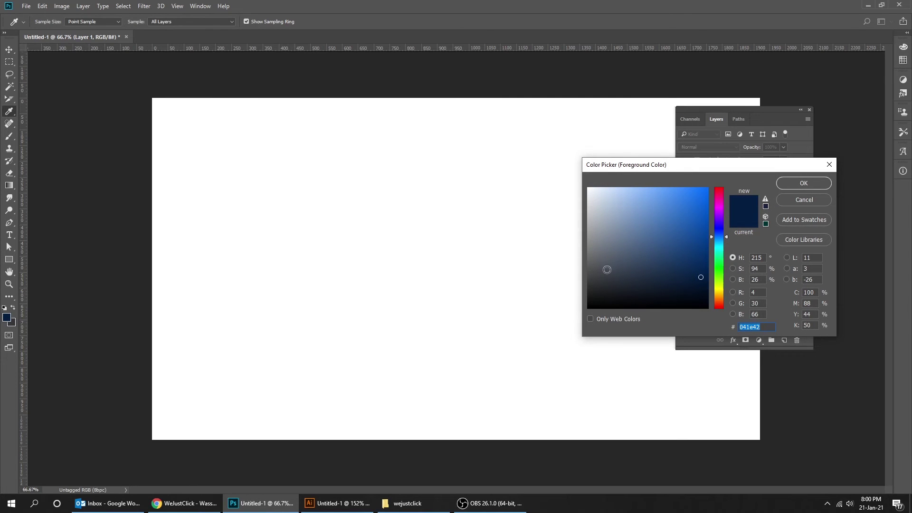
pyautogui.moveTo(665, 254); pyautogui.dragTo(700, 225)
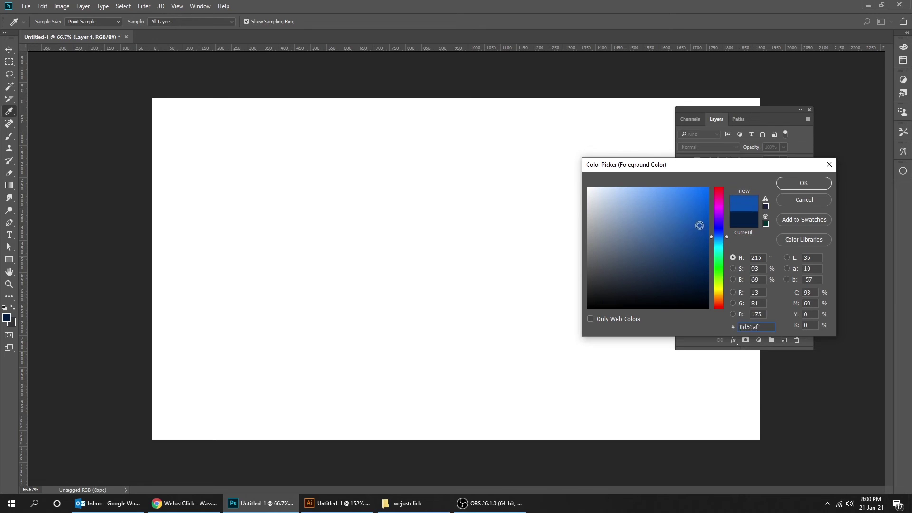
pyautogui.click(783, 187)
# - Draw an 821 × 405 px blue rectangle, Rectangle 1, across the canvas middle
pyautogui.press('u')
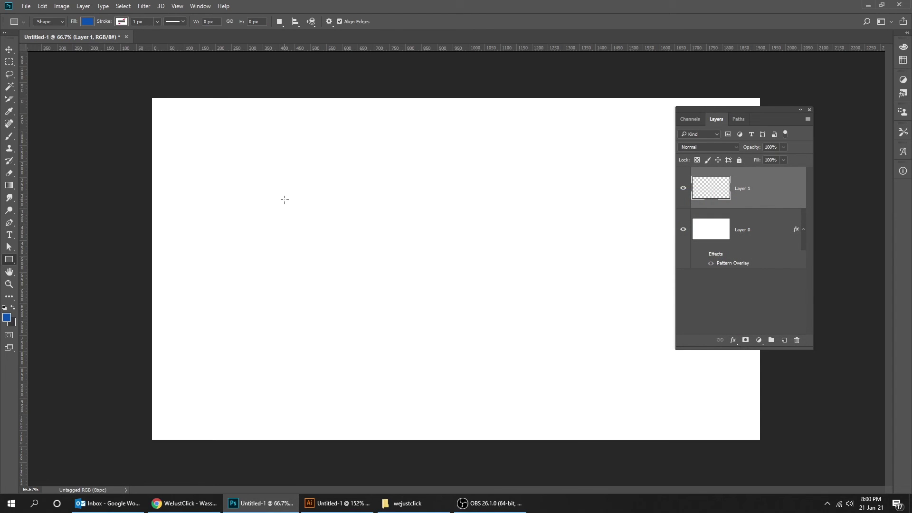
pyautogui.moveTo(284, 200); pyautogui.dragTo(544, 327)
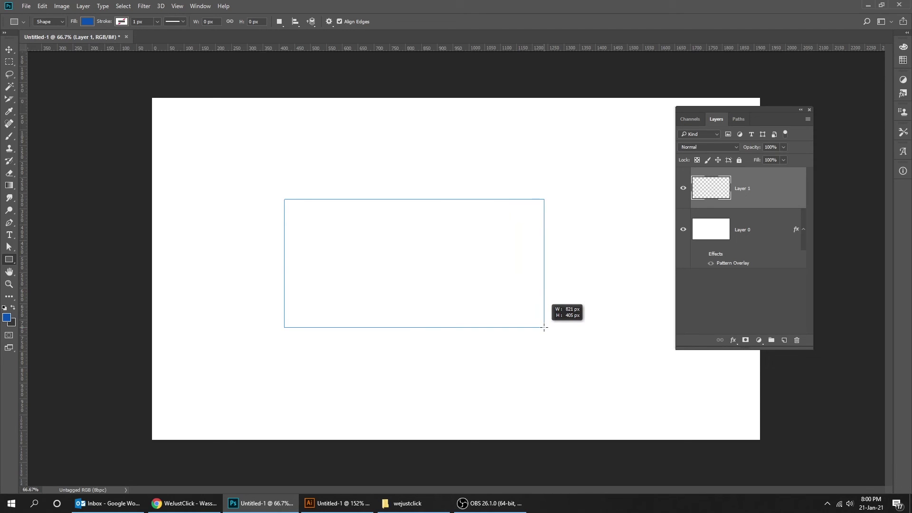
pyautogui.moveTo(544, 327); pyautogui.dragTo(544, 327)
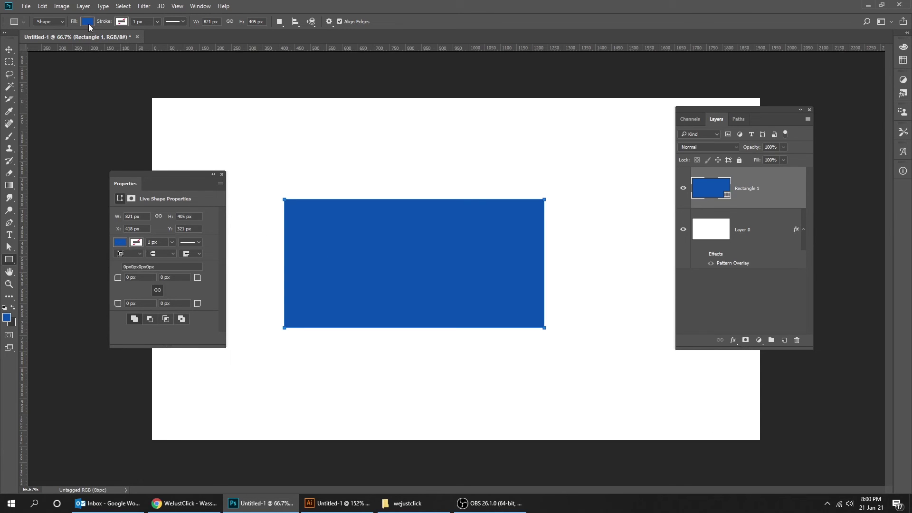
# - Replace Rectangle 1's solid blue fill with the Polka dot pattern at 23% scale
pyautogui.click(88, 22)
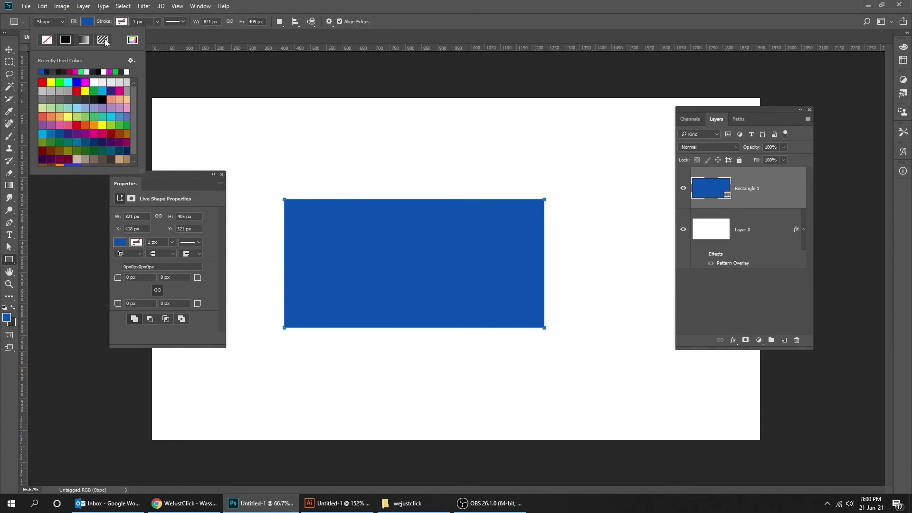
pyautogui.click(103, 40)
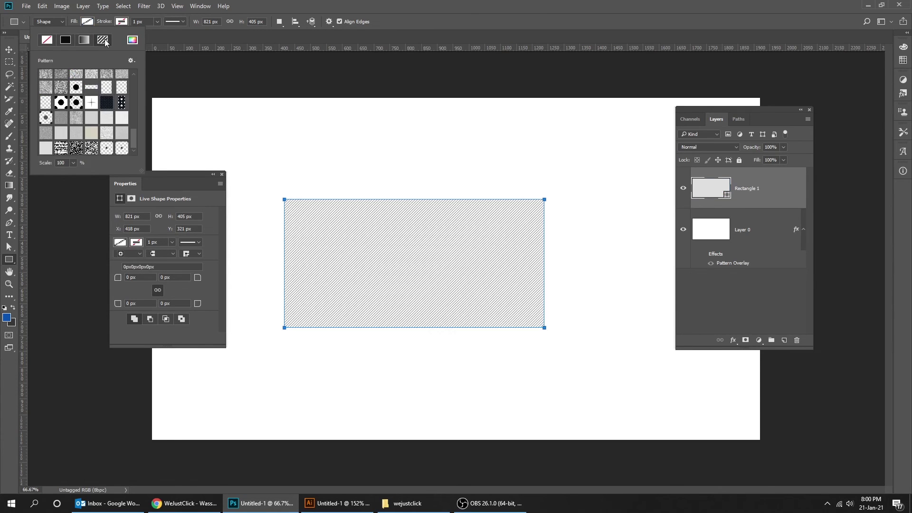
pyautogui.click(123, 148)
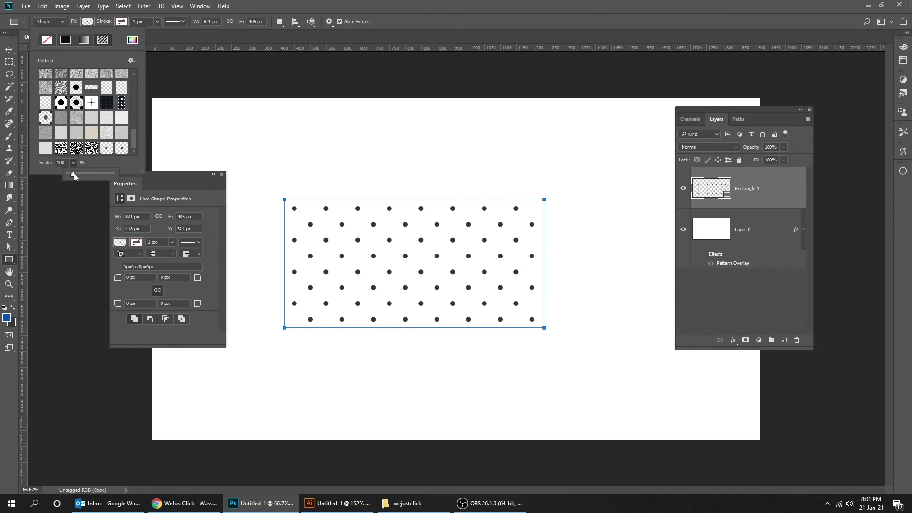
pyautogui.moveTo(73, 173); pyautogui.dragTo(70, 172)
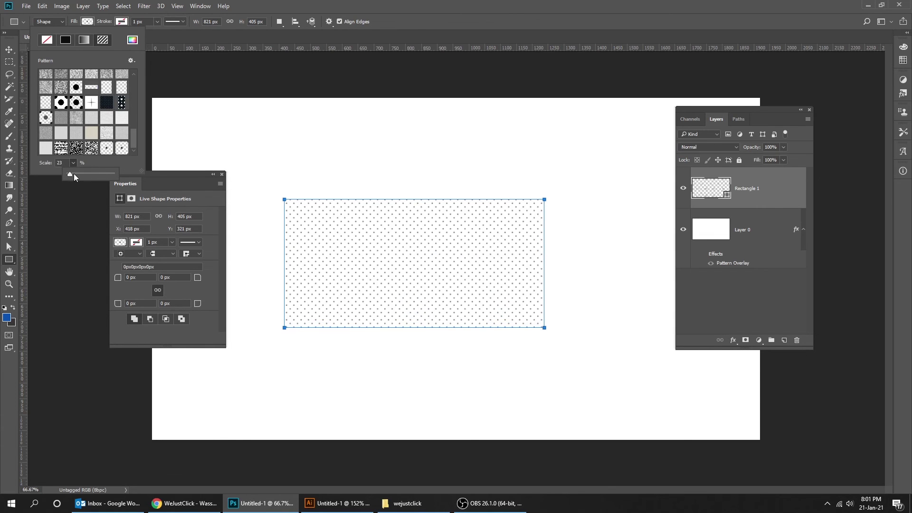
pyautogui.click(217, 177)
# - Shift the dotted rectangle slightly left with the Move Tool
pyautogui.click(221, 175)
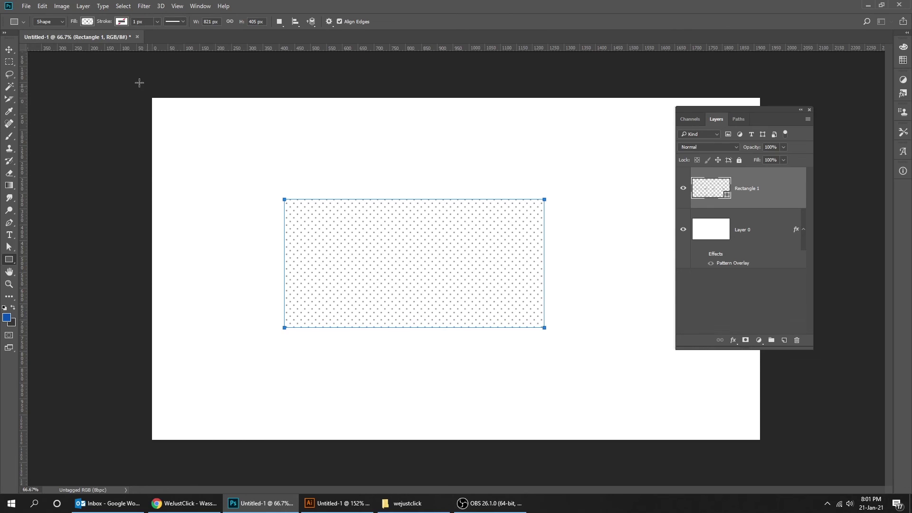
pyautogui.click(14, 52)
pyautogui.moveTo(391, 251); pyautogui.dragTo(369, 255)
# - Enlarge the rectangle to about 146% wide and 140% tall with Free Transform
pyautogui.hotkey('ctrl', 't')
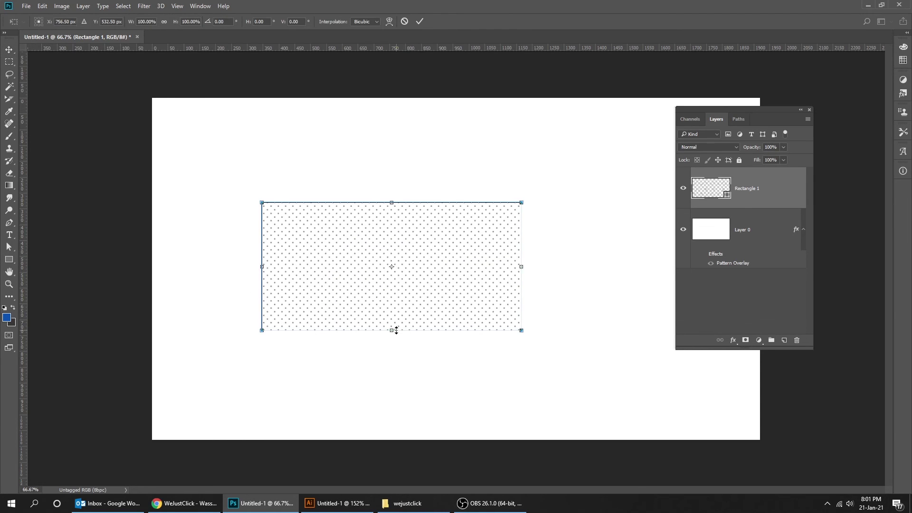
pyautogui.moveTo(396, 330); pyautogui.dragTo(394, 382)
pyautogui.moveTo(522, 293); pyautogui.dragTo(641, 292)
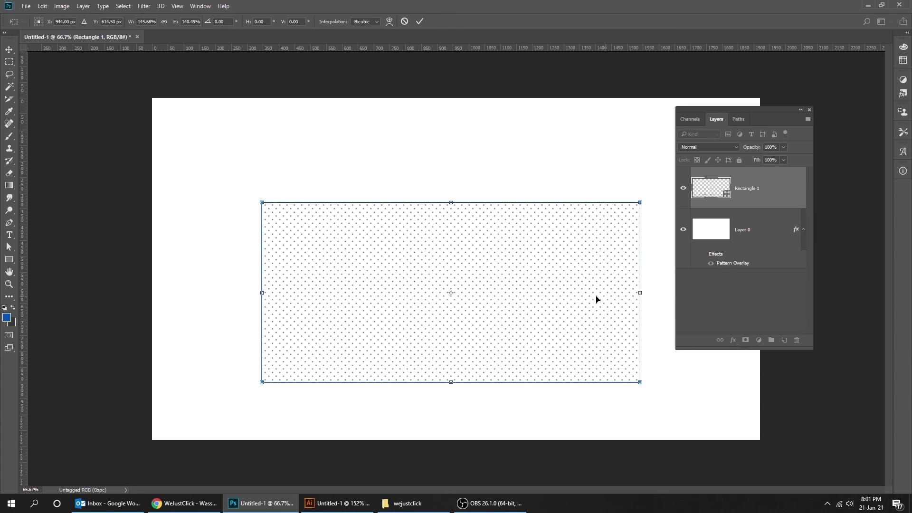
pyautogui.press('Return')
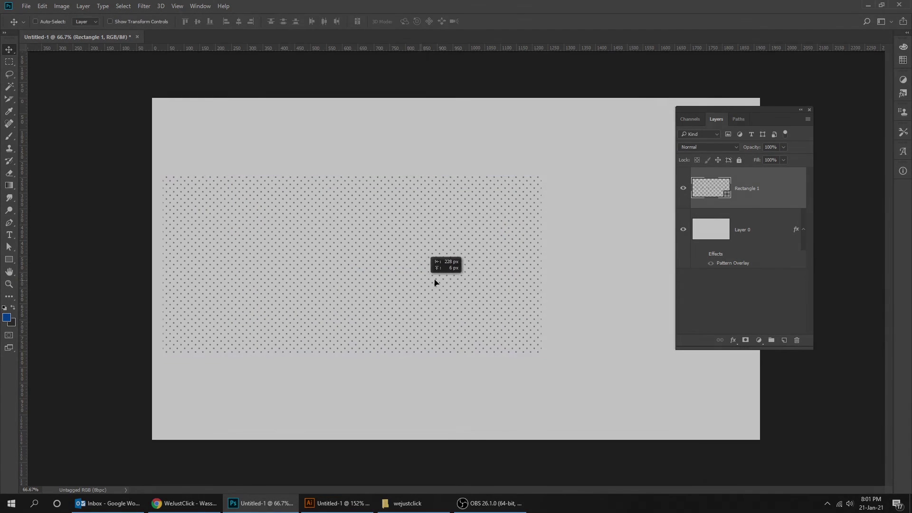